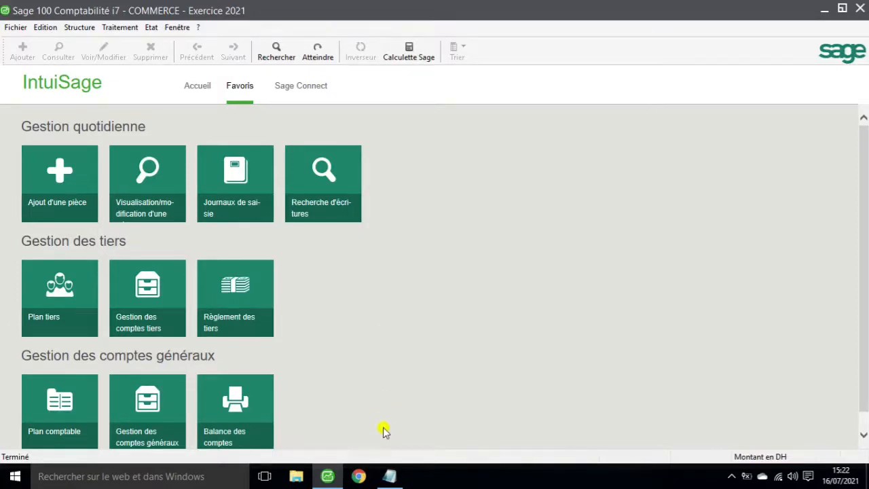
Switch to Notepad to read the exercise on invoice A001 and its bank cheque payment, and return to Sage 100 Comptabilité
{"action": "left_click", "coordinate": [389, 476]}
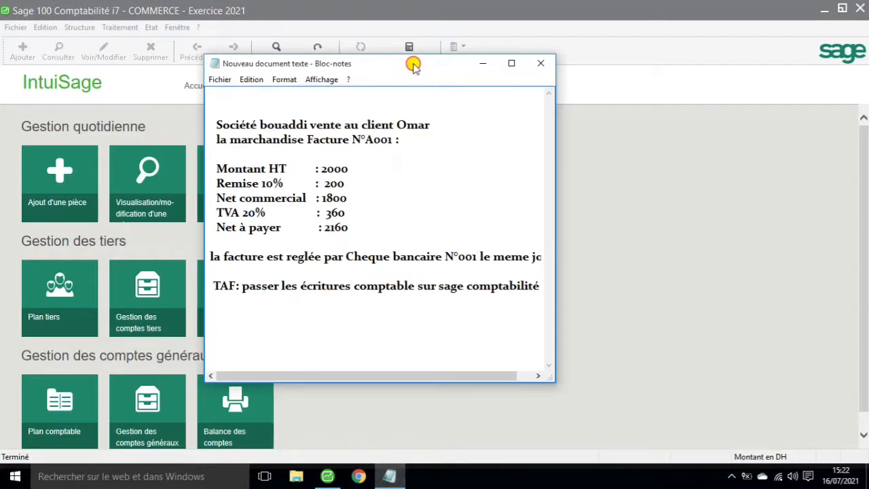
{"action": "left_click_drag", "start_coordinate": [413, 63], "coordinate": [604, 75]}
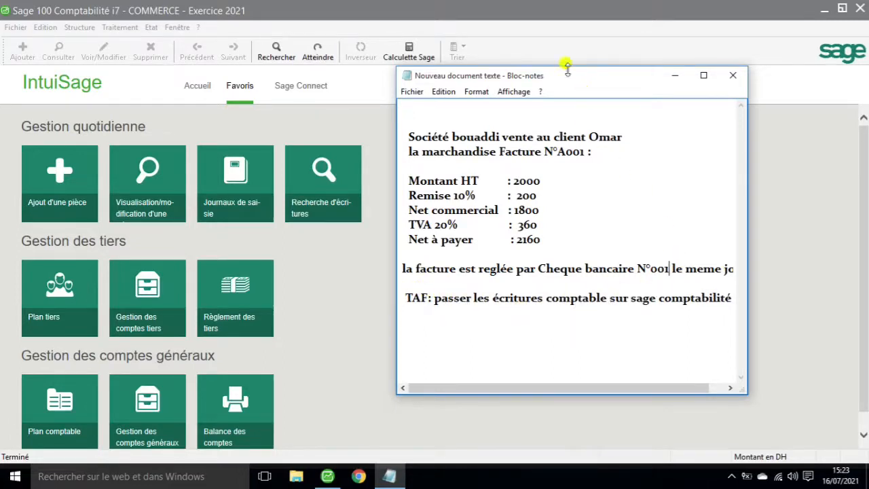
{"action": "left_click", "coordinate": [516, 12]}
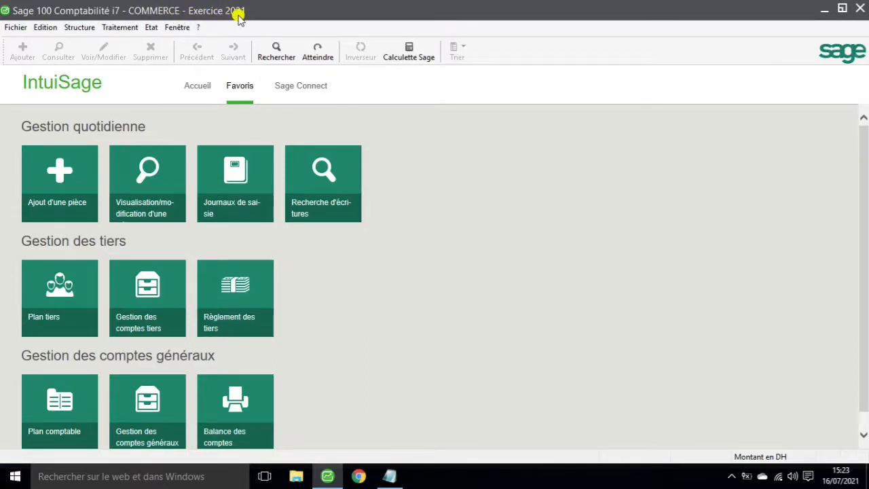
Open the journal entry list and open the VENTES journal for janv.21 in a maximised window
{"action": "left_click", "coordinate": [129, 28]}
{"action": "mouse_move", "coordinate": [145, 37]}
{"action": "mouse_move", "coordinate": [119, 27]}
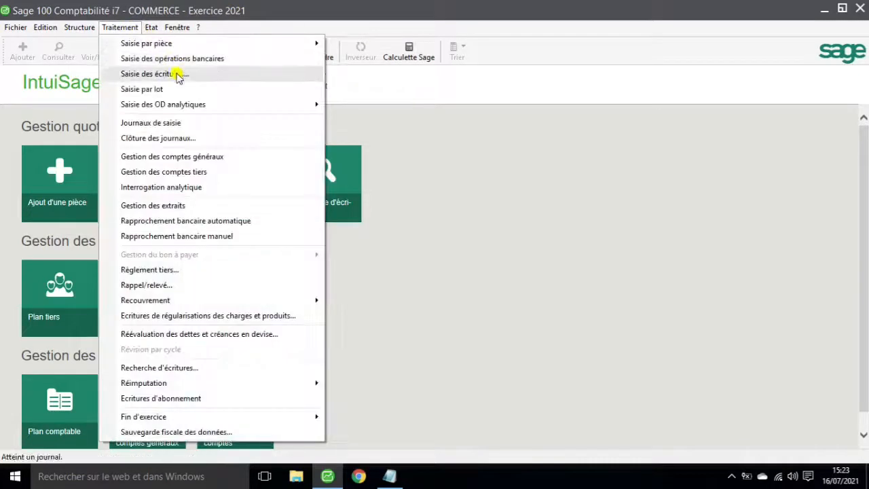
{"action": "left_click", "coordinate": [224, 122]}
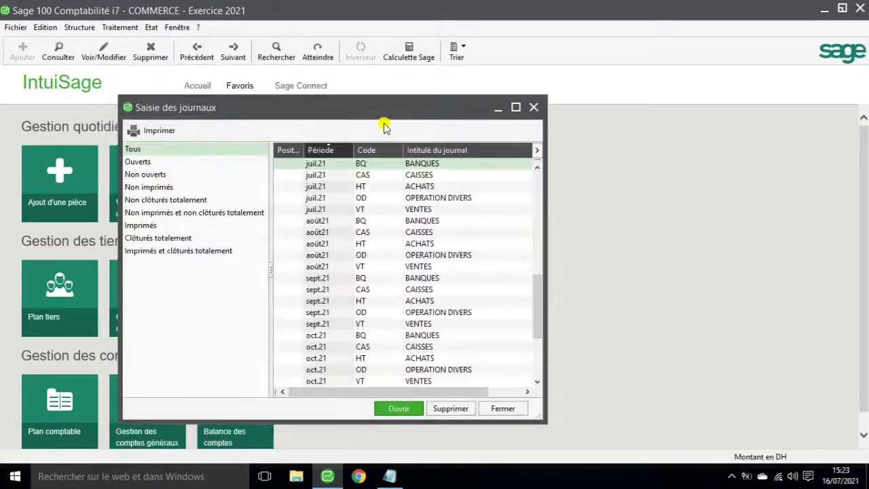
{"action": "left_click", "coordinate": [515, 108]}
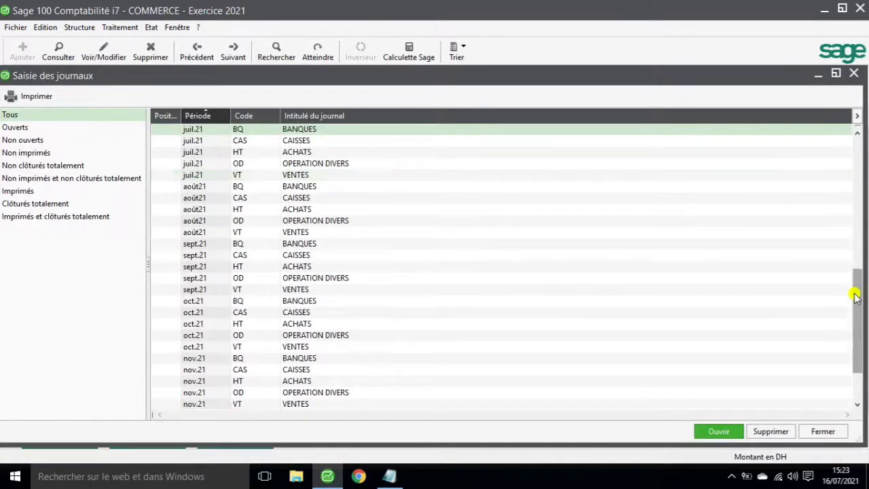
{"action": "left_click_drag", "start_coordinate": [857, 294], "coordinate": [859, 119]}
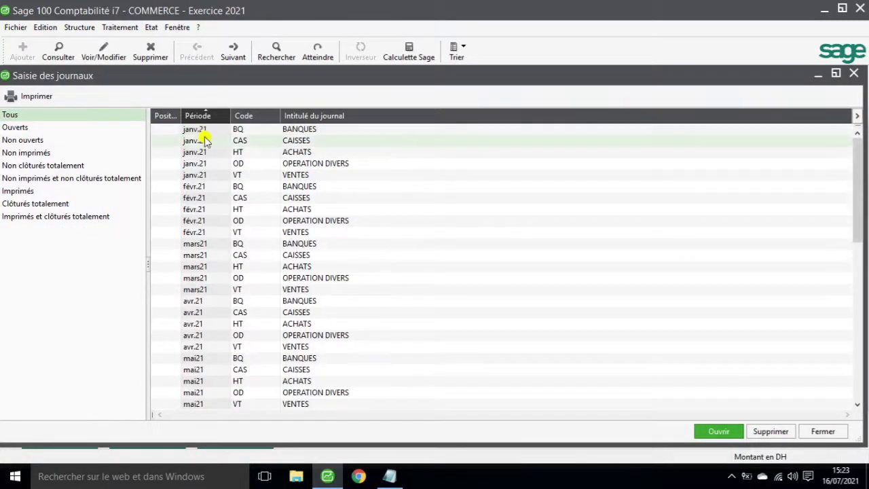
{"action": "double_click", "coordinate": [251, 175]}
{"action": "left_click", "coordinate": [545, 78]}
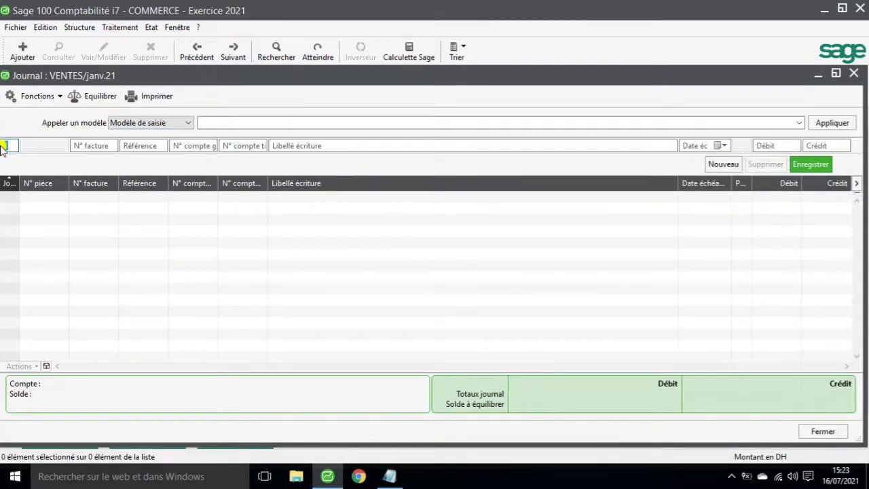
Start the first sales entry line with day 2 and invoice number A001, leaving the reference empty
{"action": "key", "text": "Tab"}
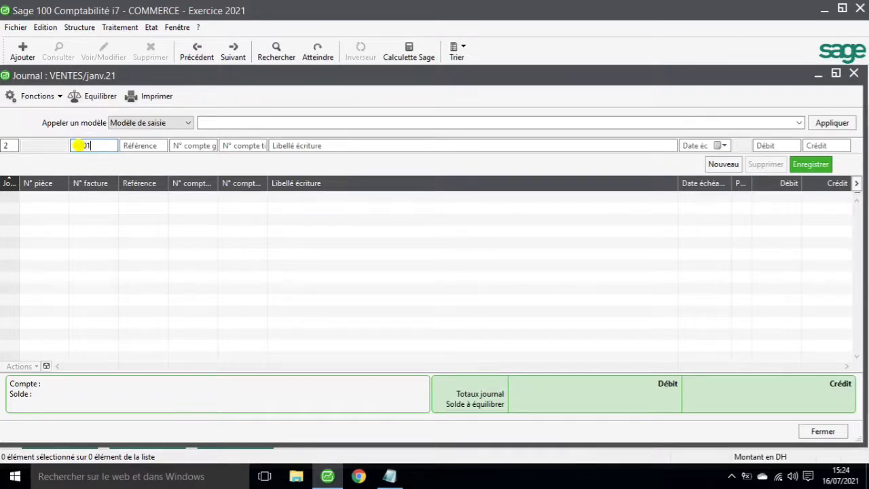
{"action": "key", "text": "Tab"}
{"action": "key", "text": "Tab"}
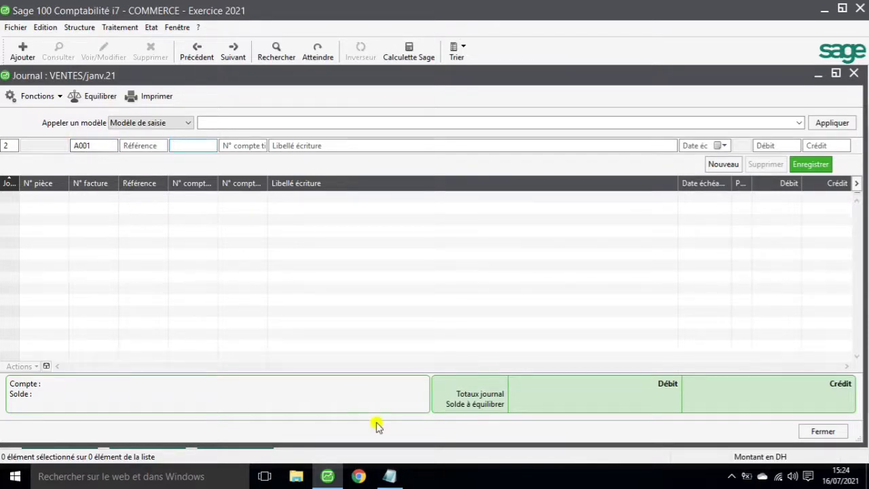
Check the net commercial amount of the invoice in the Notepad exercise and return to the sales journal
{"action": "left_click", "coordinate": [389, 476]}
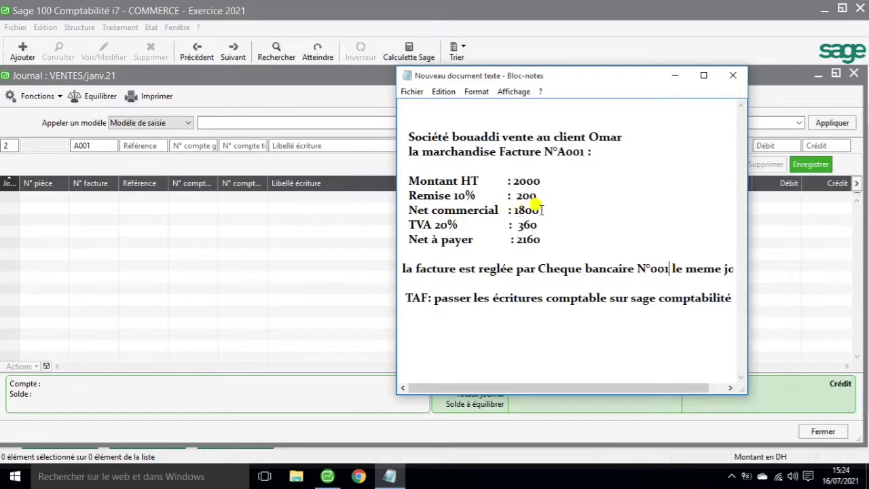
{"action": "left_click_drag", "start_coordinate": [541, 211], "coordinate": [505, 204]}
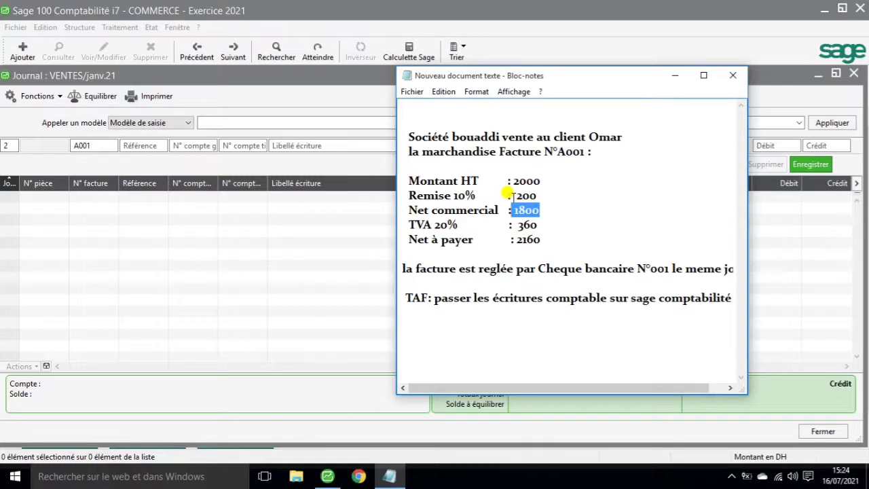
{"action": "left_click", "coordinate": [617, 16]}
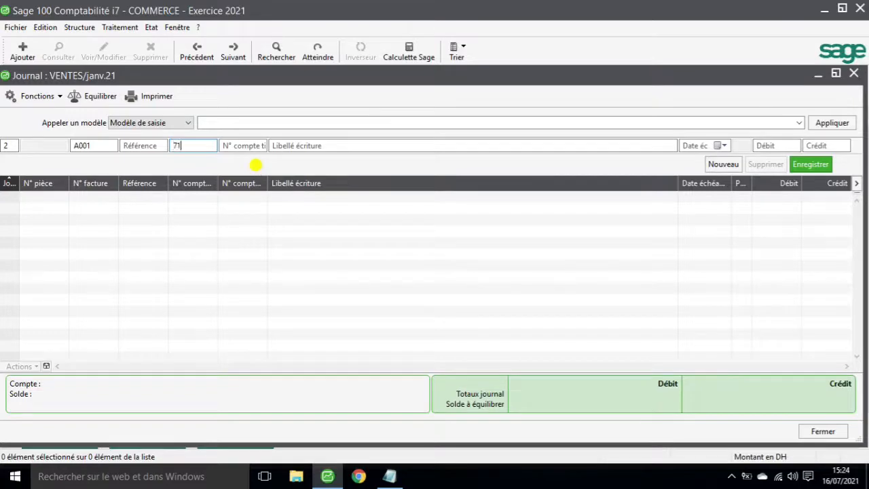
Record the sales line on account 71110000 with the label VENTE DE MARCHANDISE A001 and a credit of 1800
{"action": "key", "text": "Tab"}
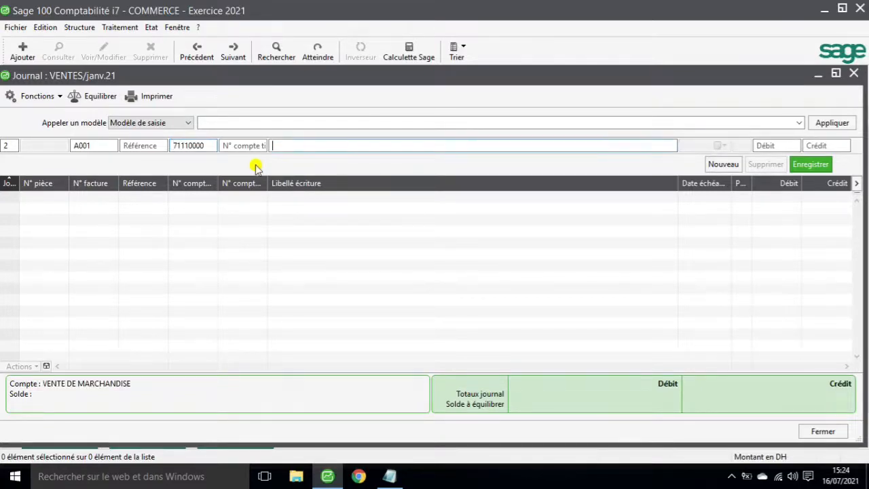
{"action": "type", "text": "VENTE DE MARCHANDISE"}
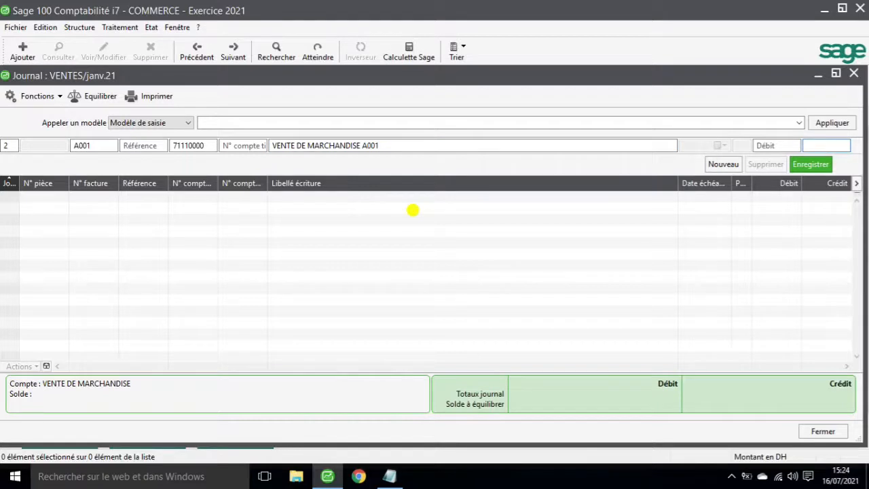
{"action": "key", "text": "Return"}
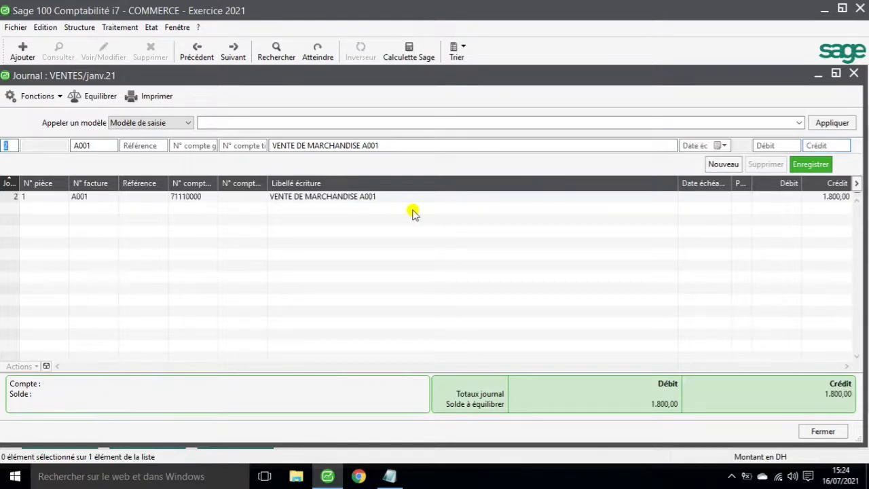
Fill in the VAT line for invoice A001 on account 44550000 with a credit of 360
{"action": "key", "text": "Return"}
{"action": "key", "text": "Return"}
{"action": "key", "text": "Return"}
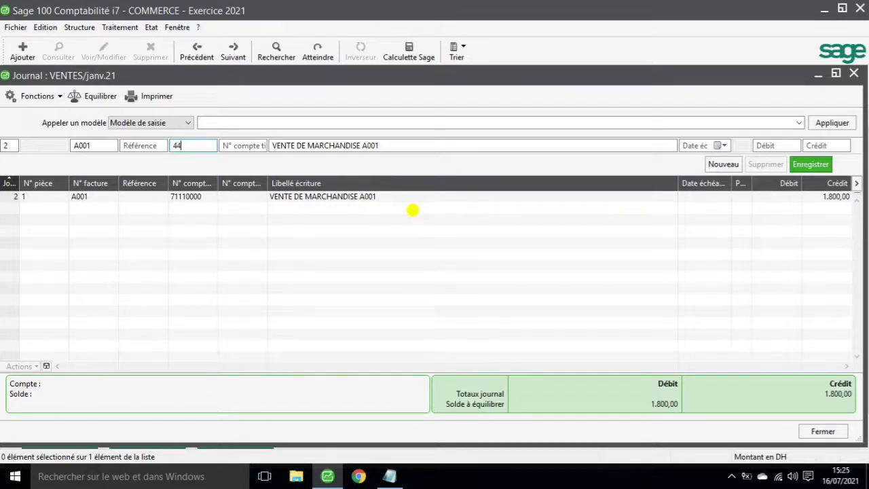
{"action": "type", "text": "4455"}
{"action": "key", "text": "Return"}
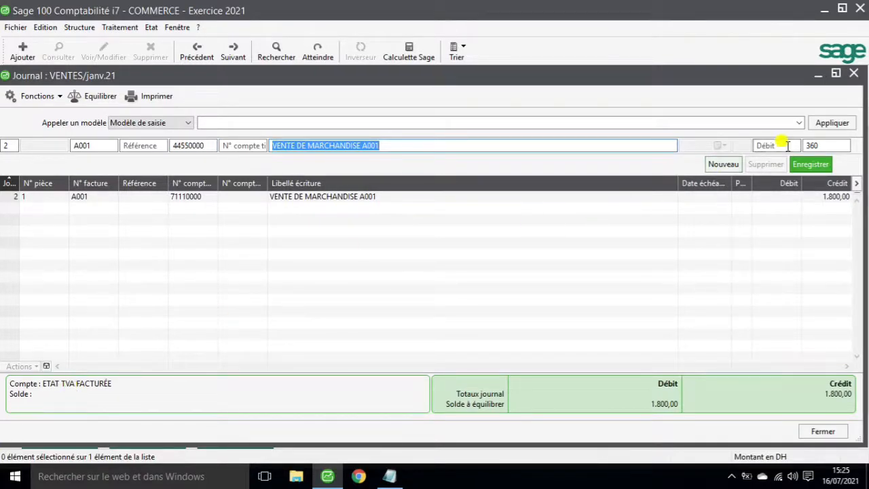
{"action": "left_click", "coordinate": [819, 141]}
{"action": "double_click", "coordinate": [818, 143]}
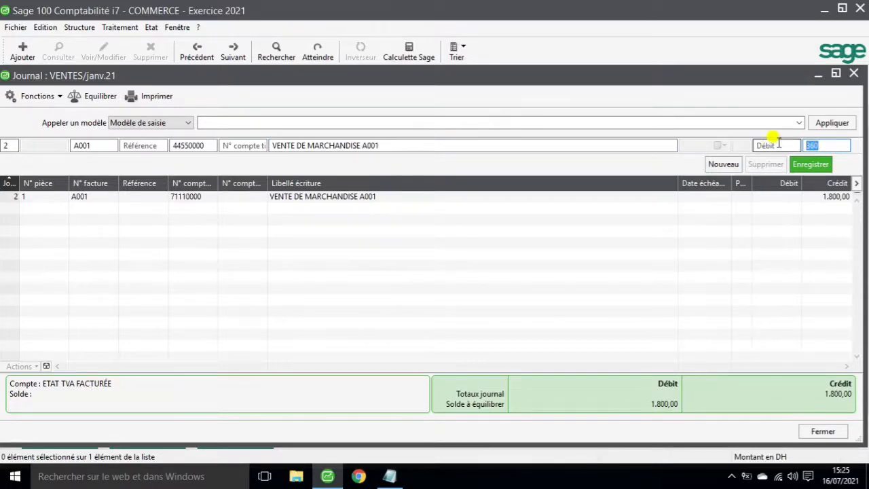
Examine the settings of tax rate TF20 and its linked general account, and close the tax rates
{"action": "left_click", "coordinate": [88, 27]}
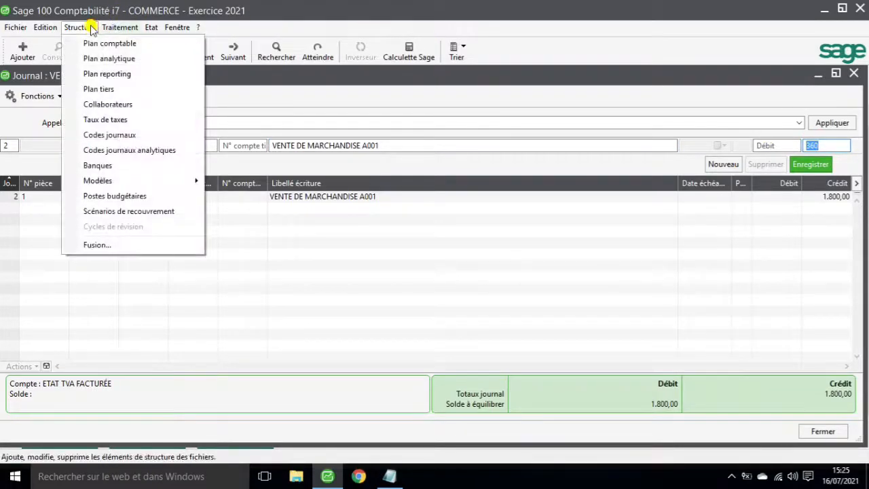
{"action": "left_click", "coordinate": [116, 119]}
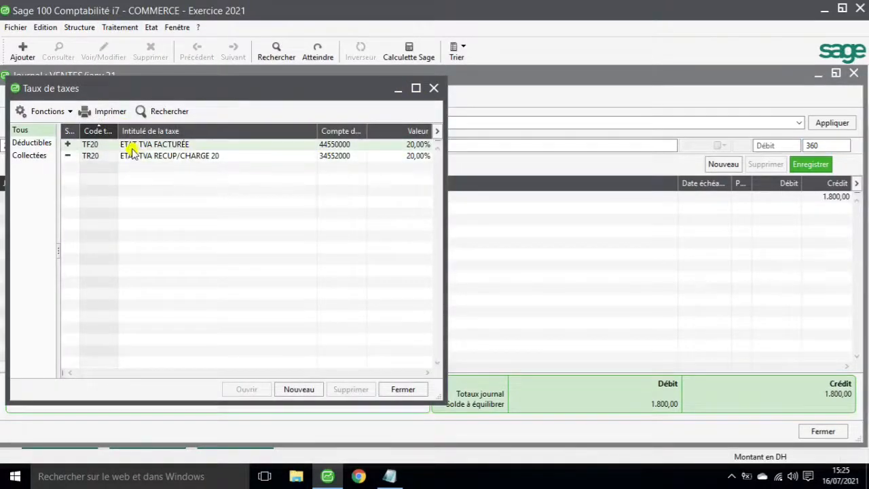
{"action": "double_click", "coordinate": [136, 146]}
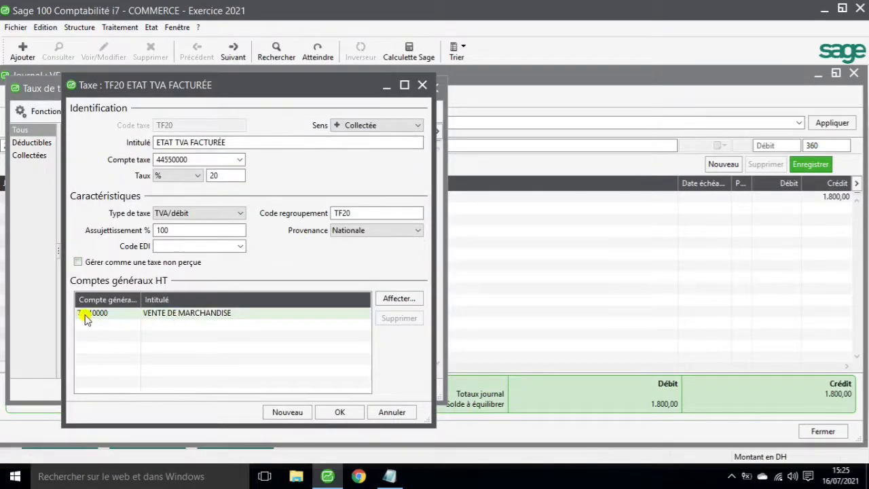
{"action": "left_click", "coordinate": [355, 412]}
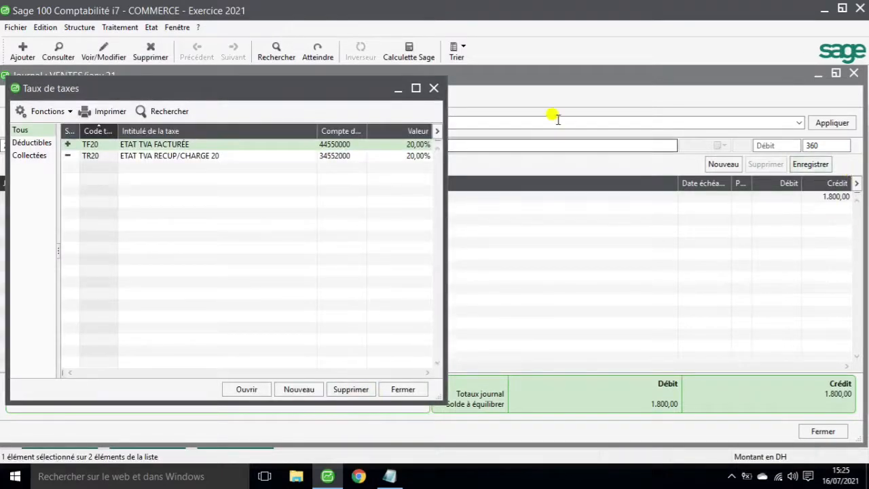
{"action": "left_click", "coordinate": [434, 88]}
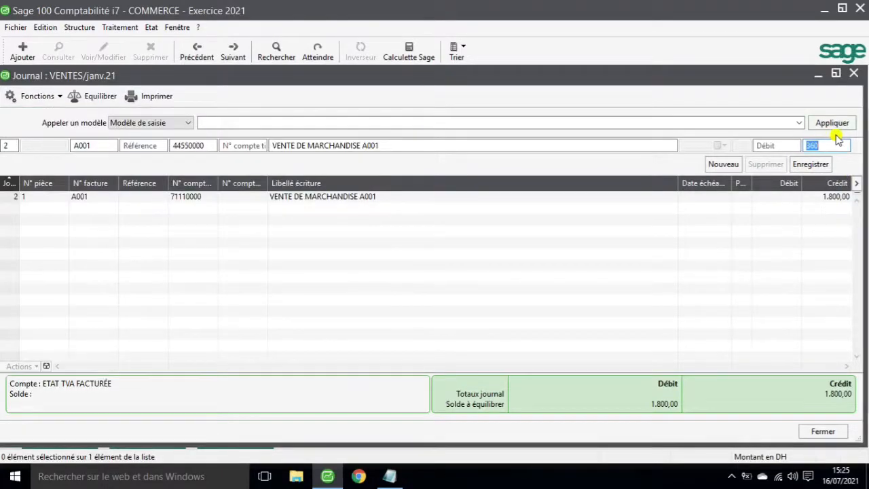
Save the VAT line and fill in the customer line on account 34210000 with a debit of 2160
{"action": "key", "text": "Return"}
{"action": "key", "text": "Tab"}
{"action": "key", "text": "Tab"}
{"action": "key", "text": "Tab"}
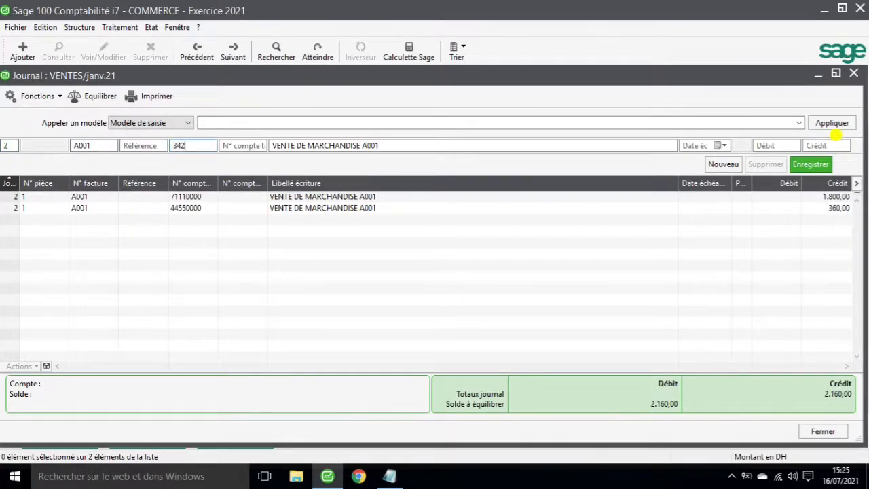
{"action": "key", "text": "Tab"}
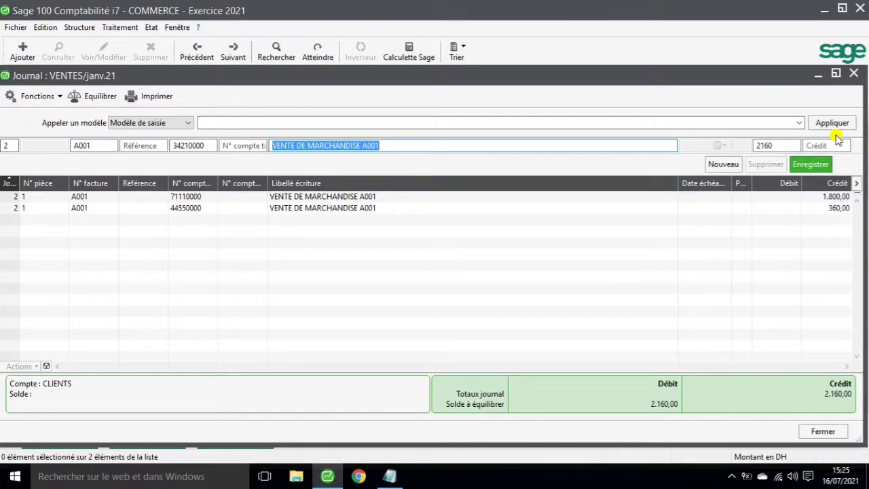
{"action": "left_click", "coordinate": [775, 142]}
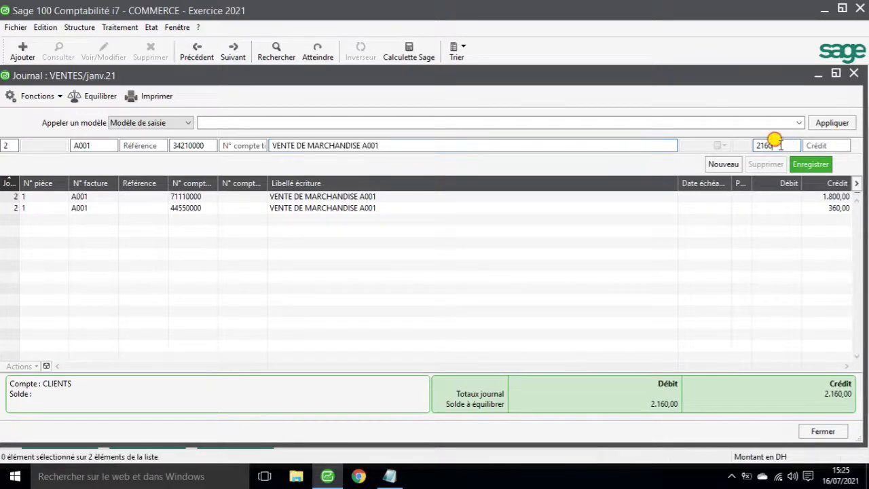
{"action": "double_click", "coordinate": [774, 141]}
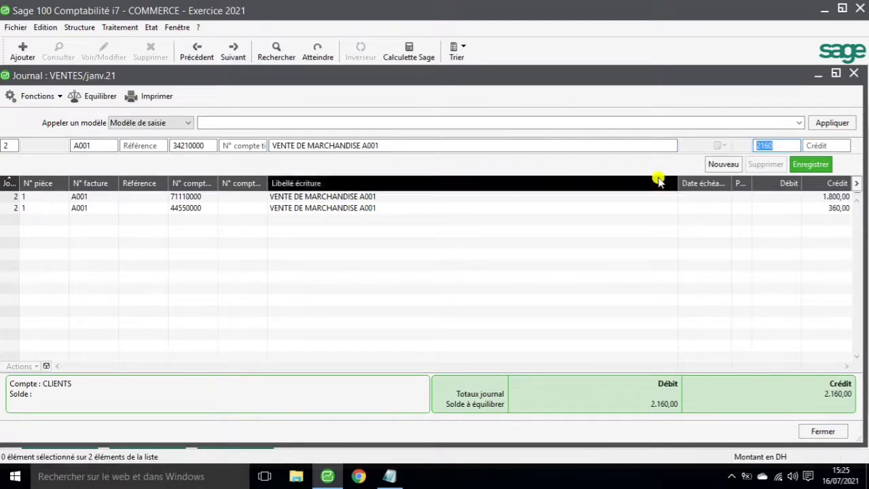
Check the net à payer in the Notepad exercise and save the customer line in the sales journal
{"action": "left_click", "coordinate": [391, 478]}
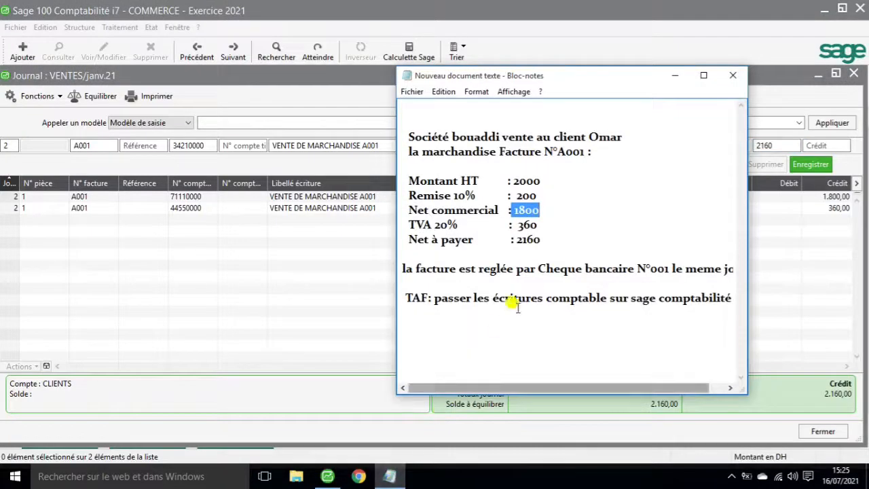
{"action": "left_click_drag", "start_coordinate": [543, 241], "coordinate": [500, 240]}
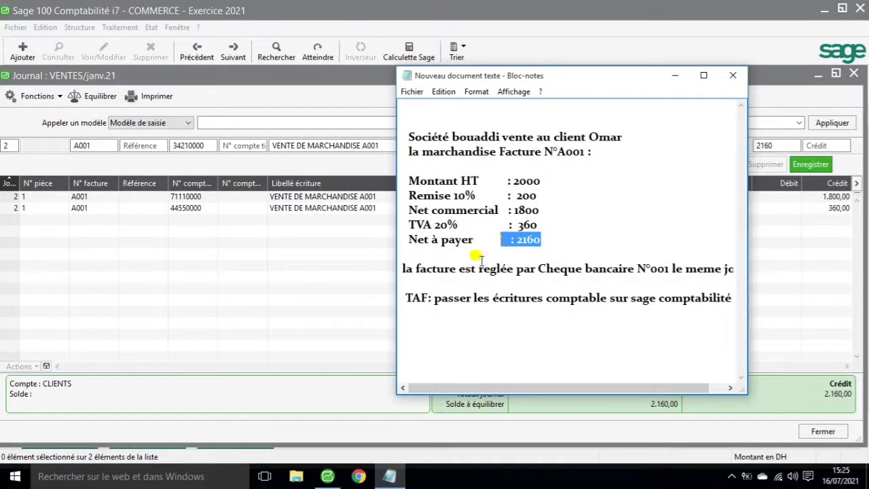
{"action": "left_click", "coordinate": [326, 475]}
{"action": "left_click", "coordinate": [802, 163]}
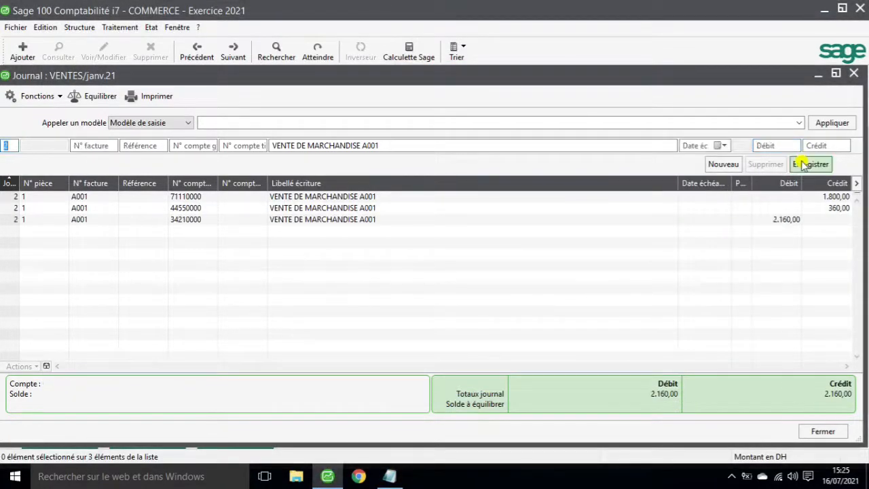
Close the sales journal, open the BANQUES journal for janv.21, and check the cheque payment details in the Notepad exercise
{"action": "left_click", "coordinate": [821, 431]}
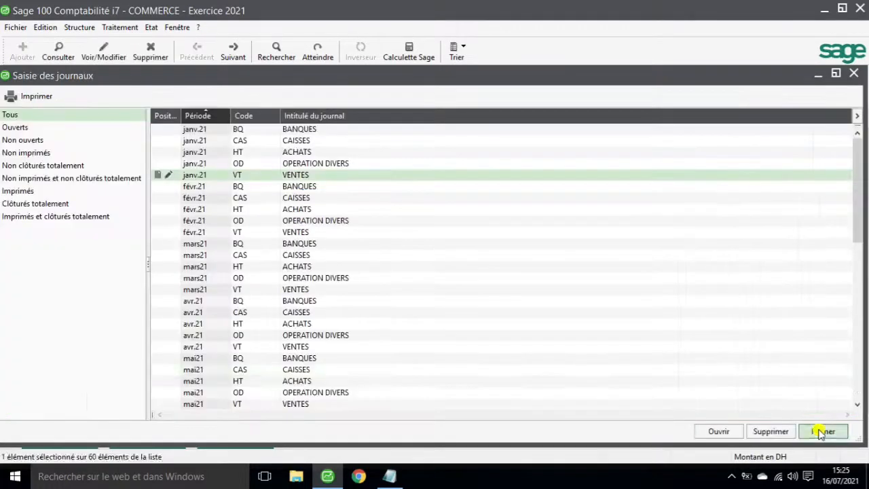
{"action": "double_click", "coordinate": [306, 129]}
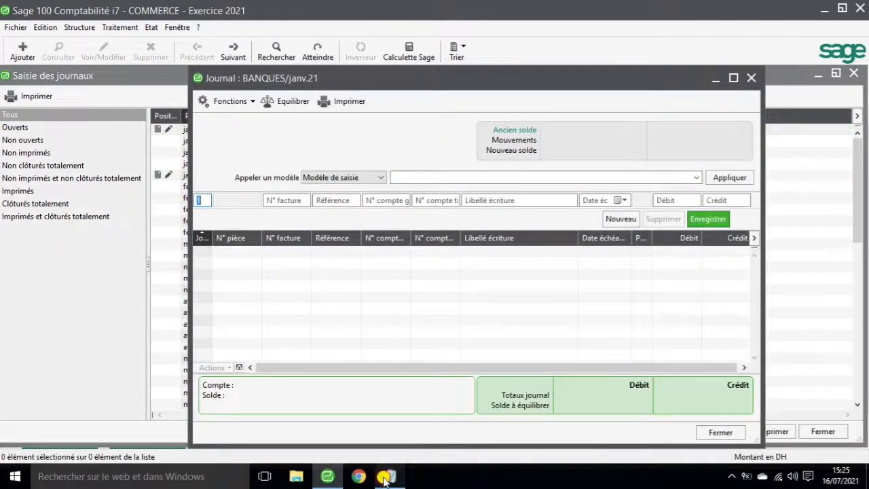
{"action": "left_click", "coordinate": [389, 476]}
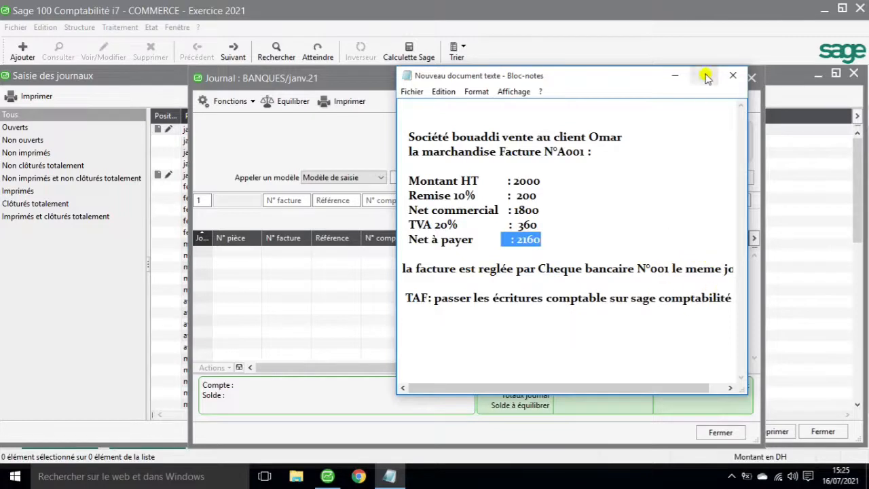
{"action": "left_click", "coordinate": [676, 75]}
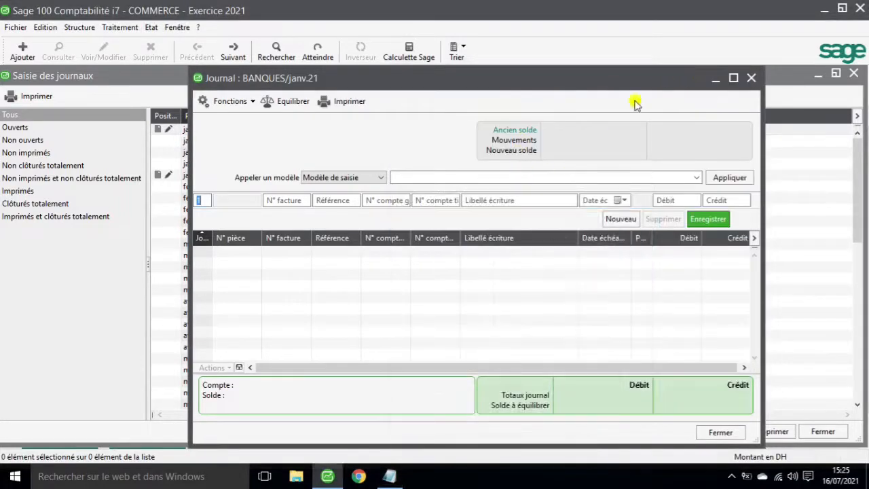
Maximize the BANQUES journal and save a line for day 2, invoice A001, account 34210000, label "reglement facture A001", credit 2160
{"action": "left_click", "coordinate": [733, 78]}
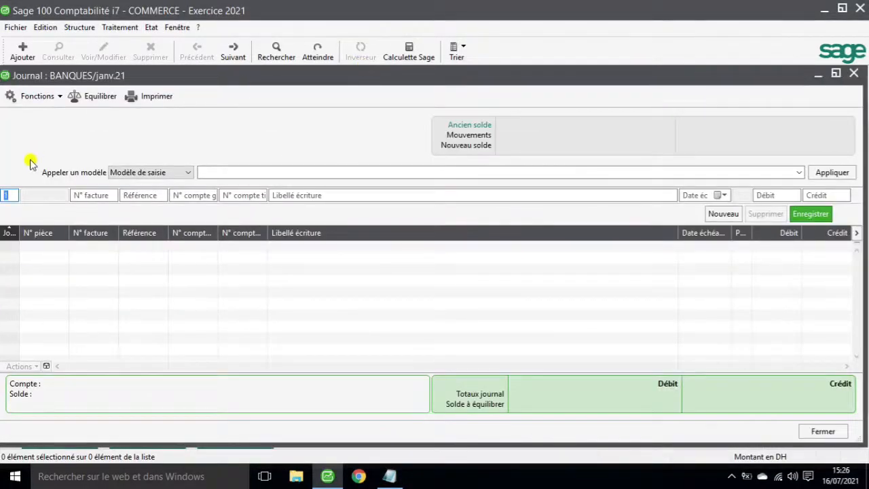
{"action": "left_click", "coordinate": [4, 195]}
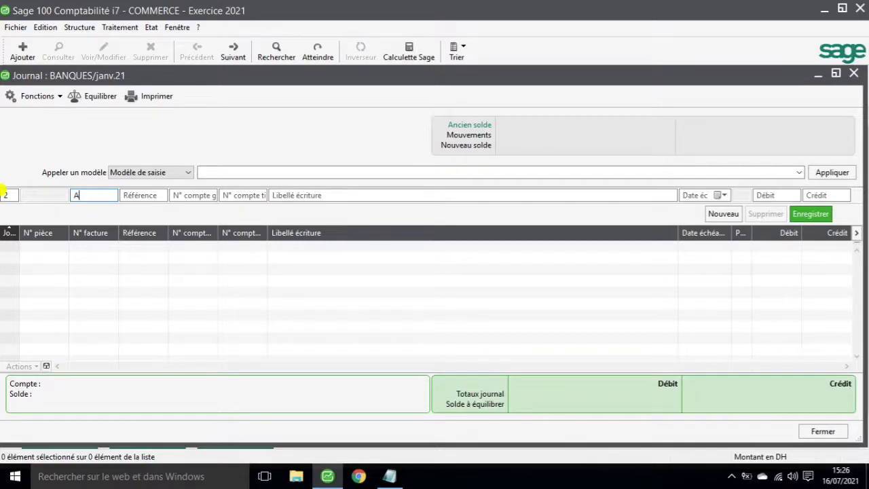
{"action": "key", "text": "Tab"}
{"action": "key", "text": "Tab"}
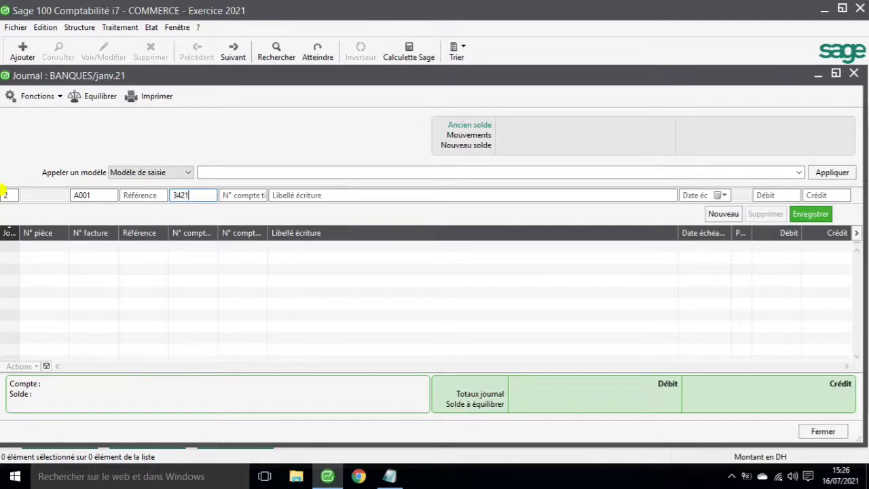
{"action": "key", "text": "Tab"}
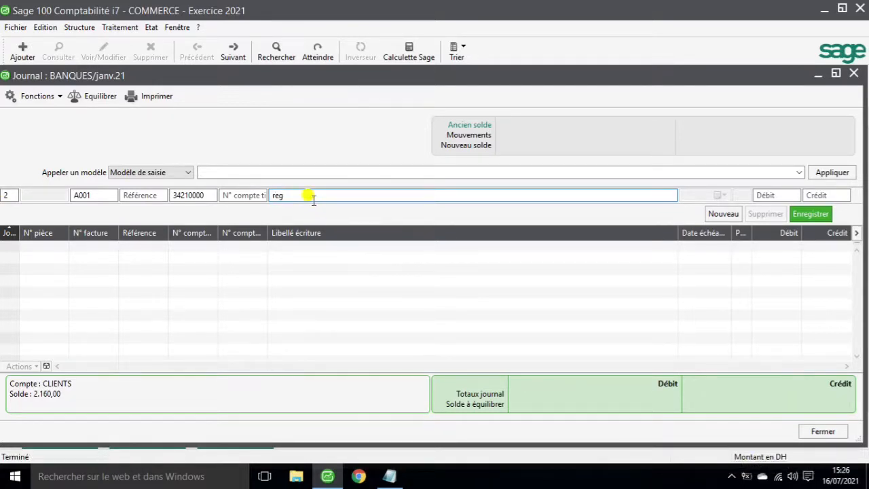
{"action": "type", "text": "leme"}
{"action": "key", "text": "Tab"}
{"action": "key", "text": "Tab"}
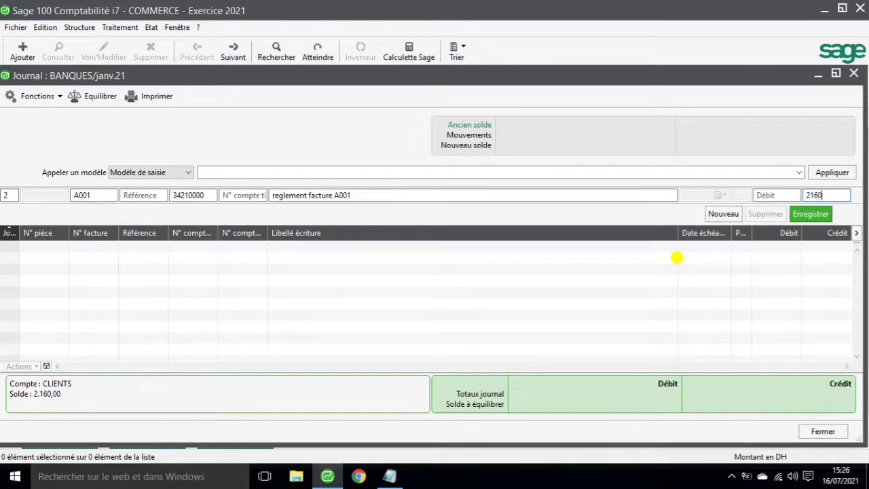
{"action": "key", "text": "Return"}
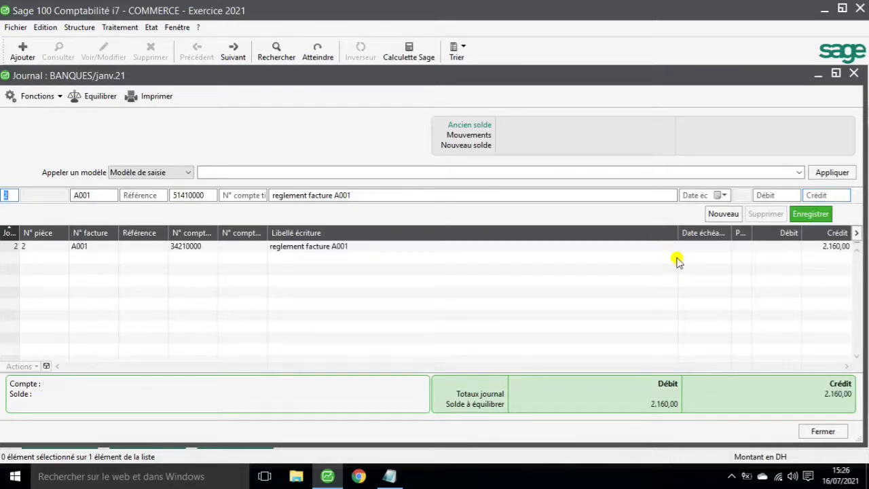
Accept the proposed bank counterpart line on account 51410000 for invoice A001 with a debit of 2160 and save it
{"action": "key", "text": "Tab"}
{"action": "key", "text": "Tab"}
{"action": "key", "text": "Tab"}
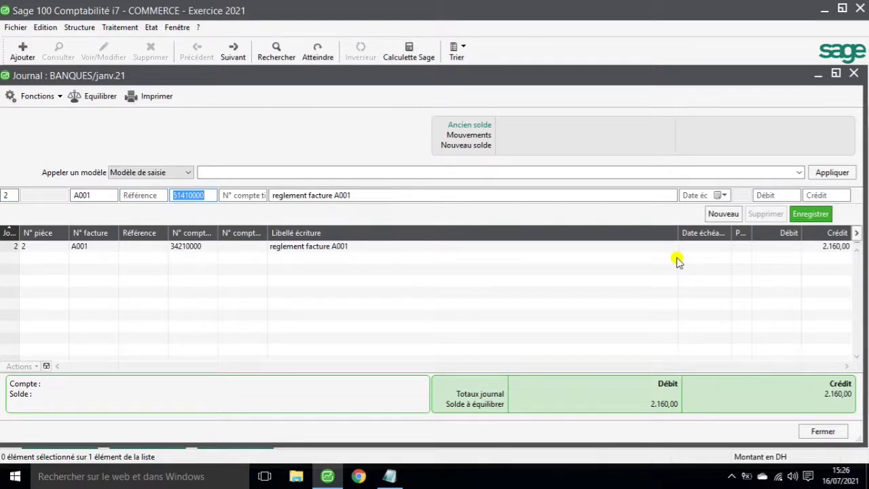
{"action": "key", "text": "Tab"}
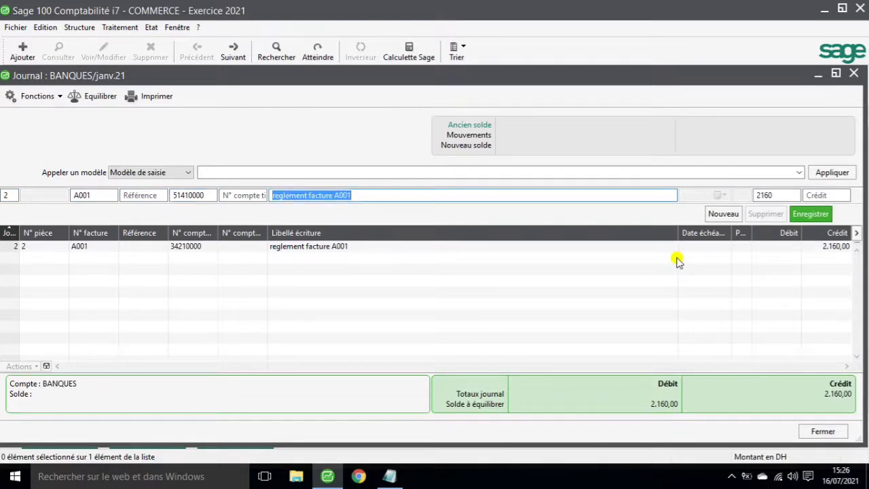
{"action": "key", "text": "Tab"}
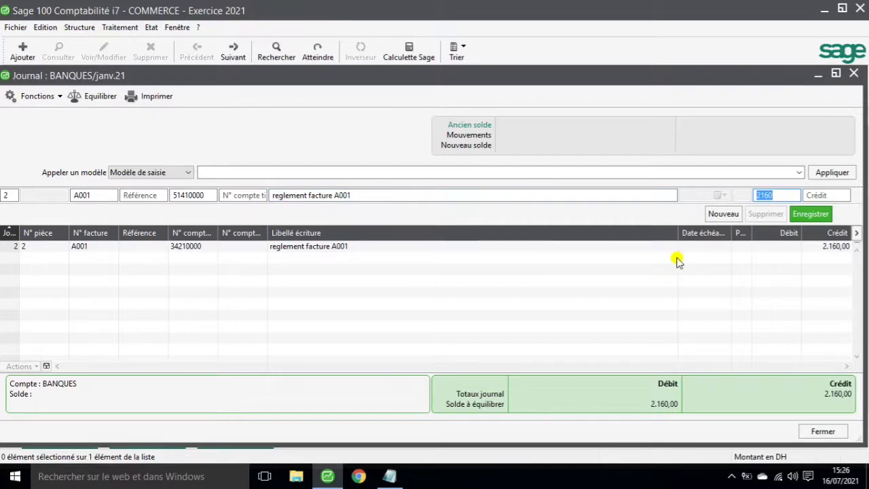
{"action": "key", "text": "Return"}
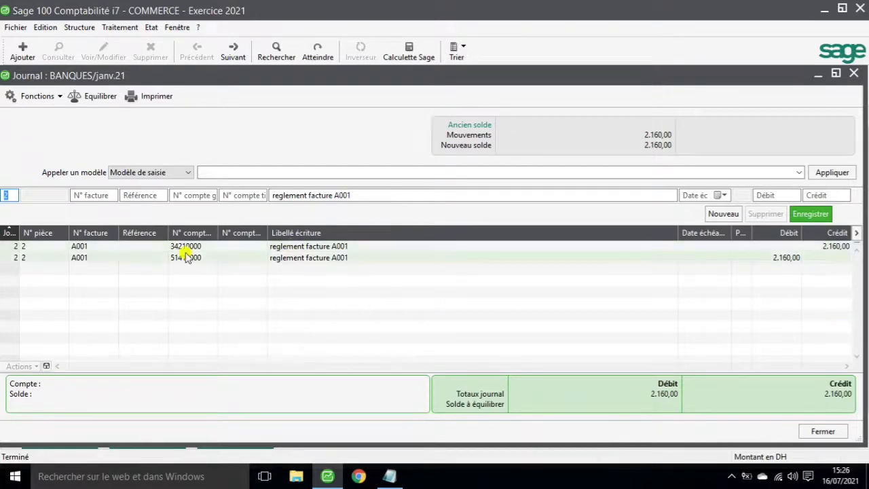
Open the lettering of customer account 34210000, match the payment and sale entries of invoice A001 with letter A, and close the window
{"action": "double_click", "coordinate": [310, 246]}
{"action": "left_click", "coordinate": [628, 78]}
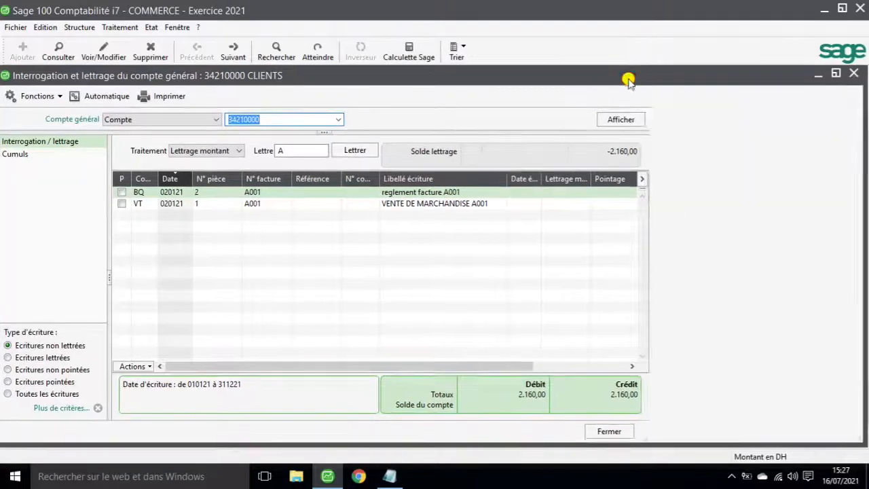
{"action": "left_click", "coordinate": [192, 206]}
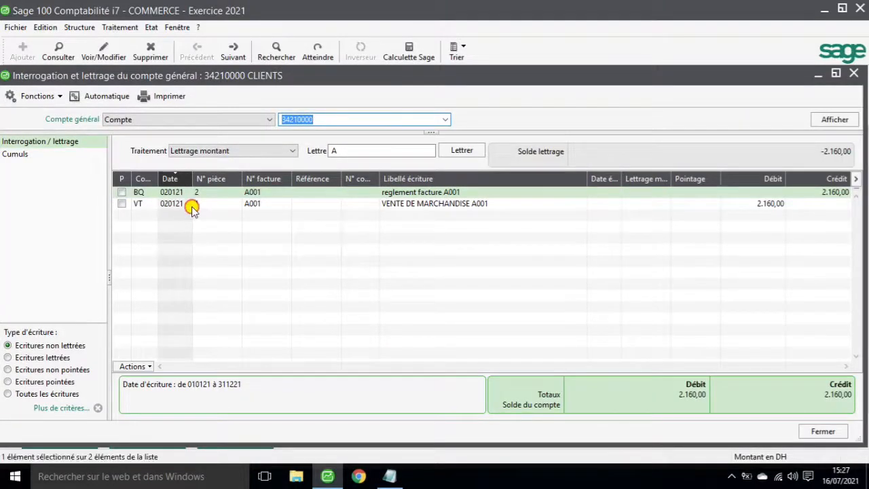
{"action": "left_click", "coordinate": [131, 192]}
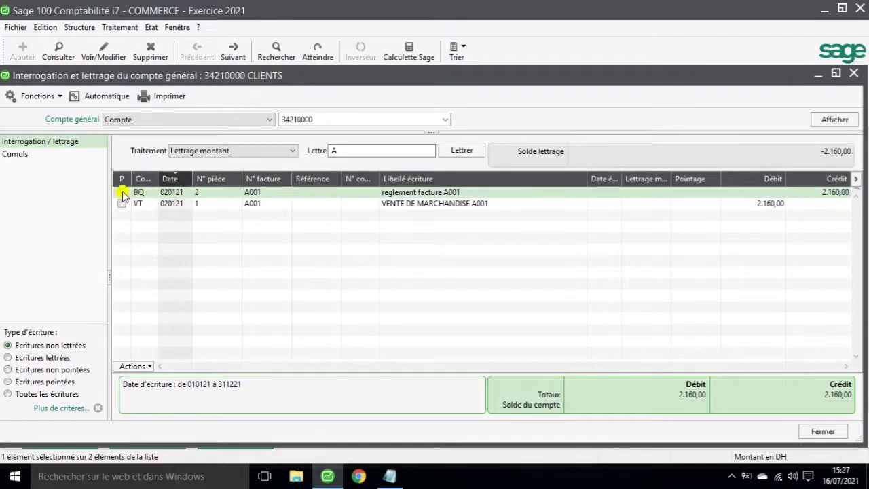
{"action": "left_click", "coordinate": [122, 193]}
{"action": "left_click", "coordinate": [123, 205]}
{"action": "left_click", "coordinate": [461, 150]}
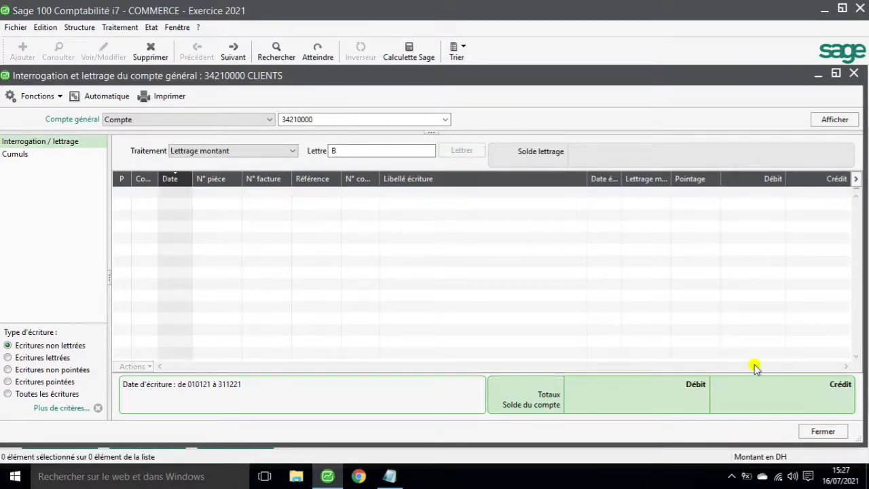
{"action": "left_click", "coordinate": [822, 430]}
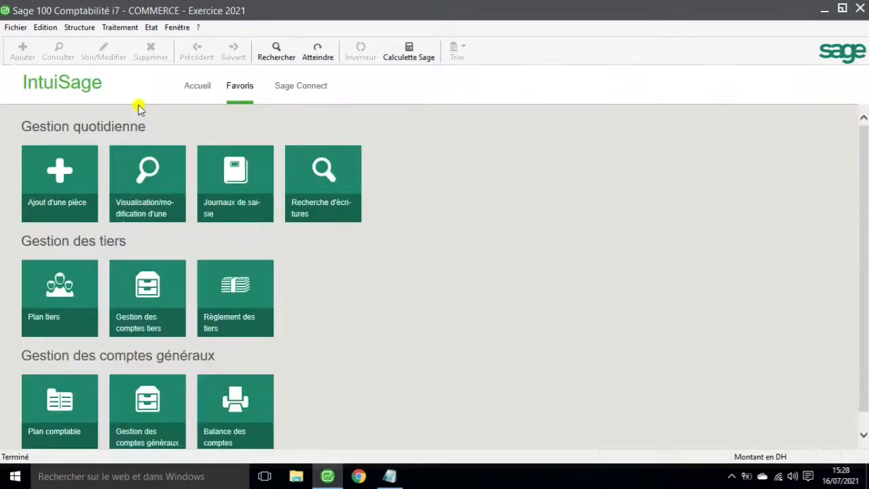
Preview the complete Balance des comptes for 010121 to 311221, examine the account movements and balances enlarged, and close the preview
{"action": "left_click", "coordinate": [150, 29]}
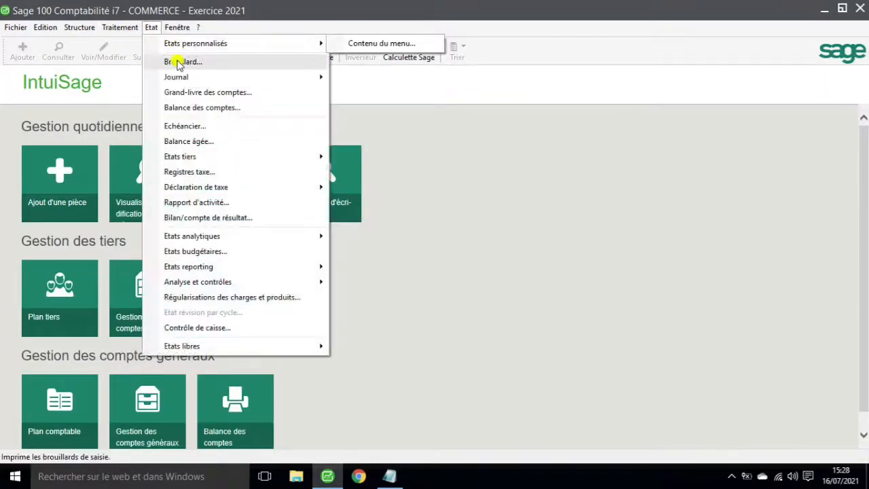
{"action": "left_click", "coordinate": [202, 109]}
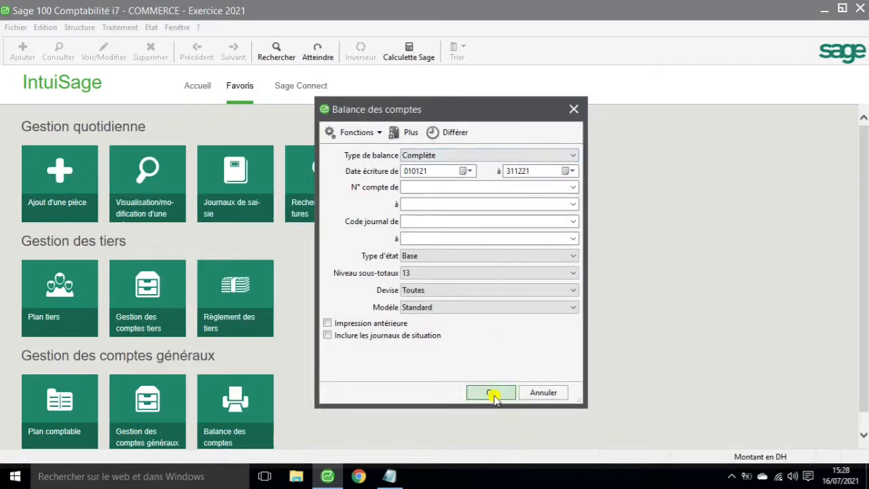
{"action": "left_click", "coordinate": [491, 393]}
{"action": "left_click", "coordinate": [498, 343]}
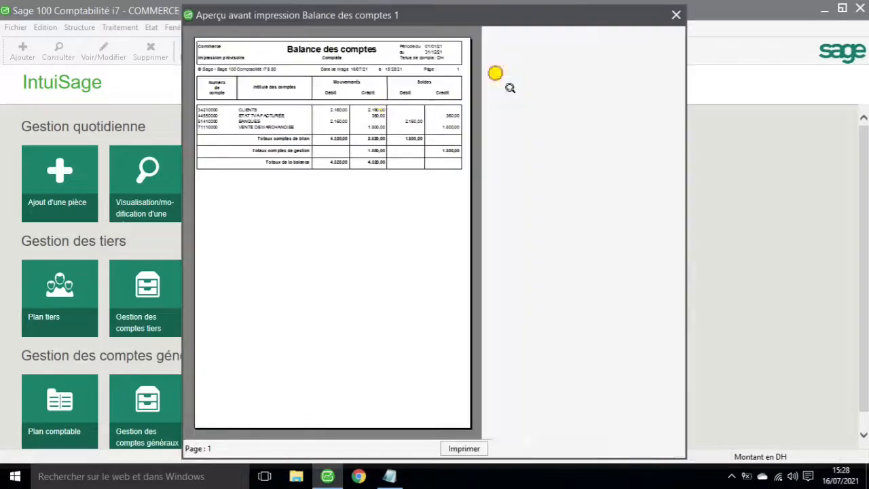
{"action": "left_click", "coordinate": [495, 71]}
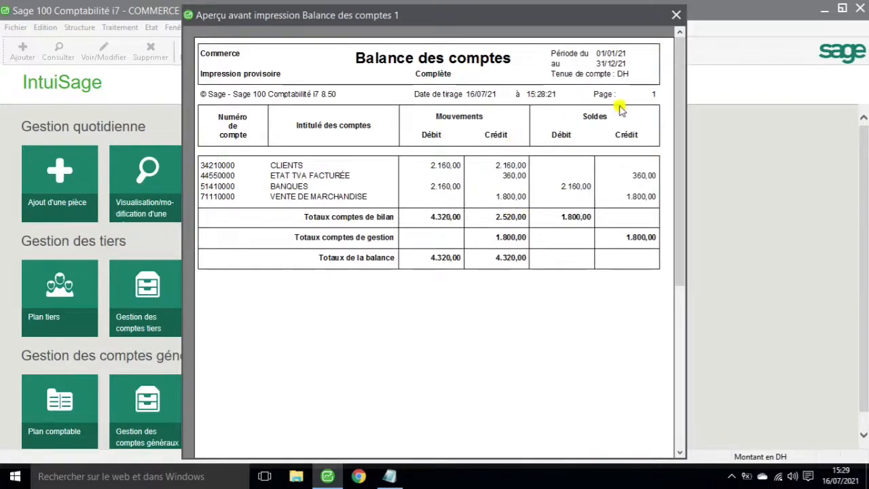
{"action": "left_click", "coordinate": [676, 15]}
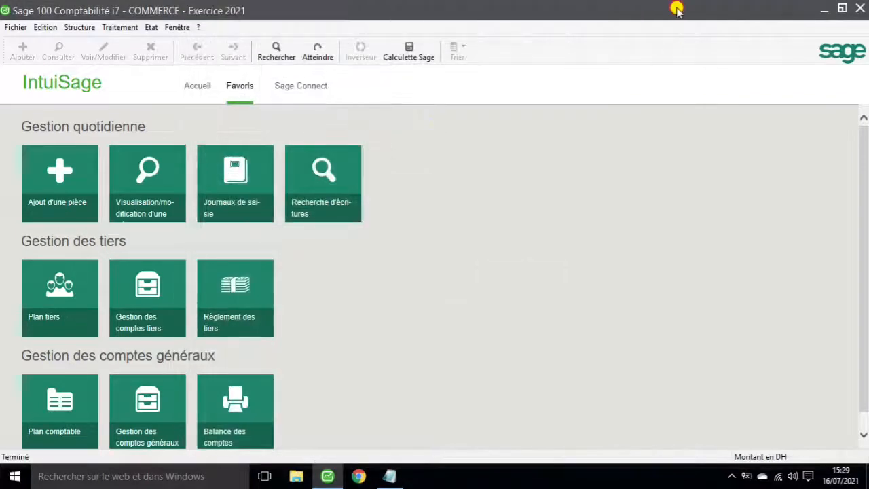